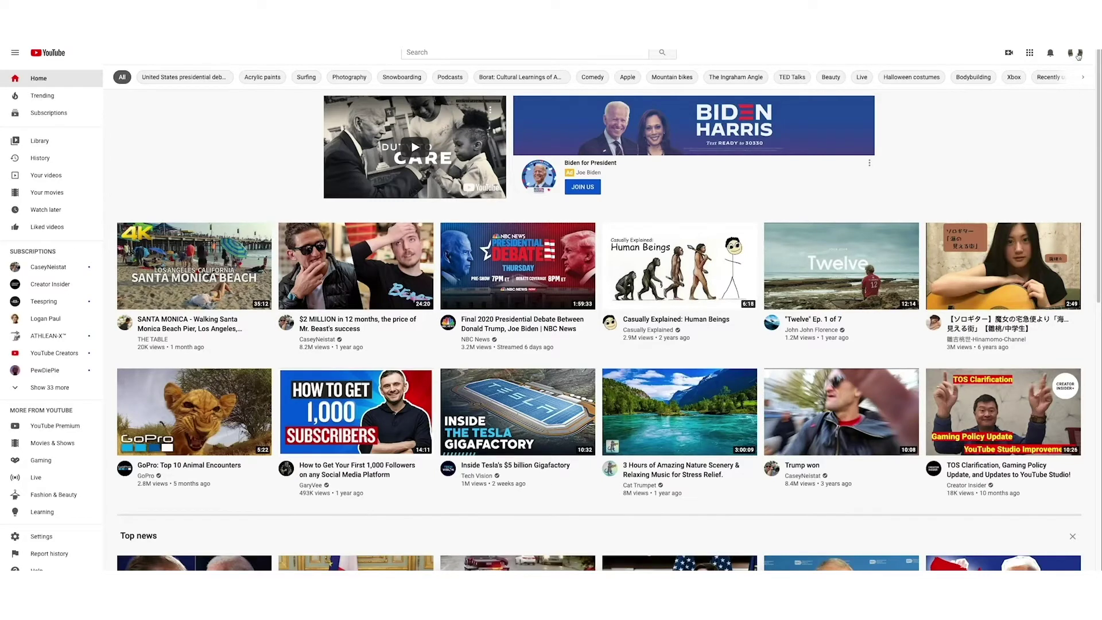
# Step: Navigate from the account menu to YouTube Studio's Monetization > Merchandise page
pyautogui.click(1078, 55)
pyautogui.click(1028, 154)
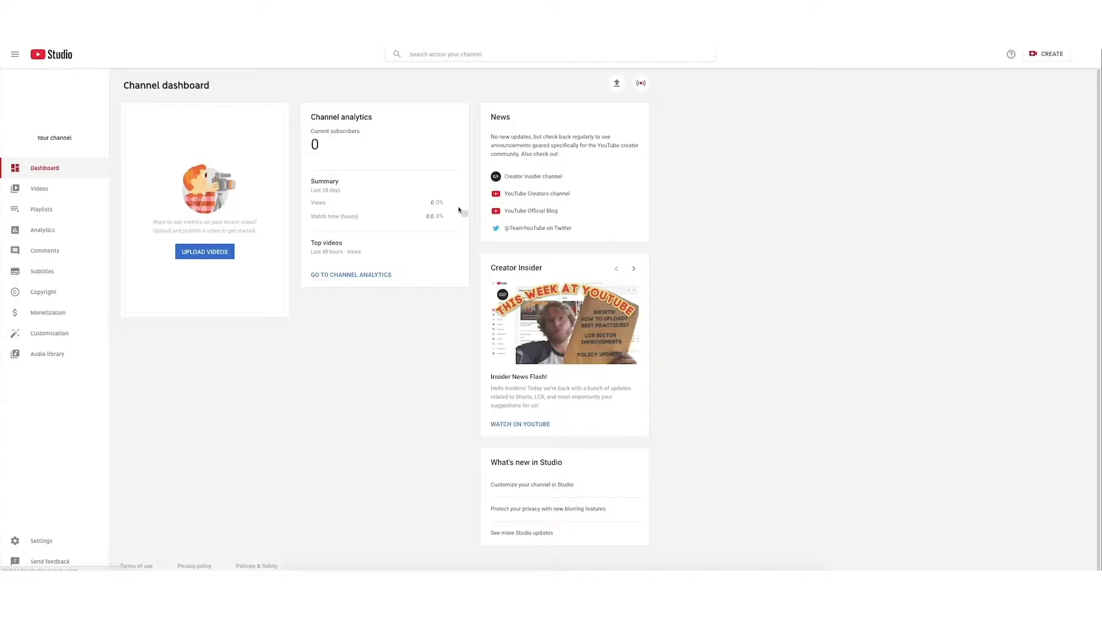
pyautogui.click(48, 315)
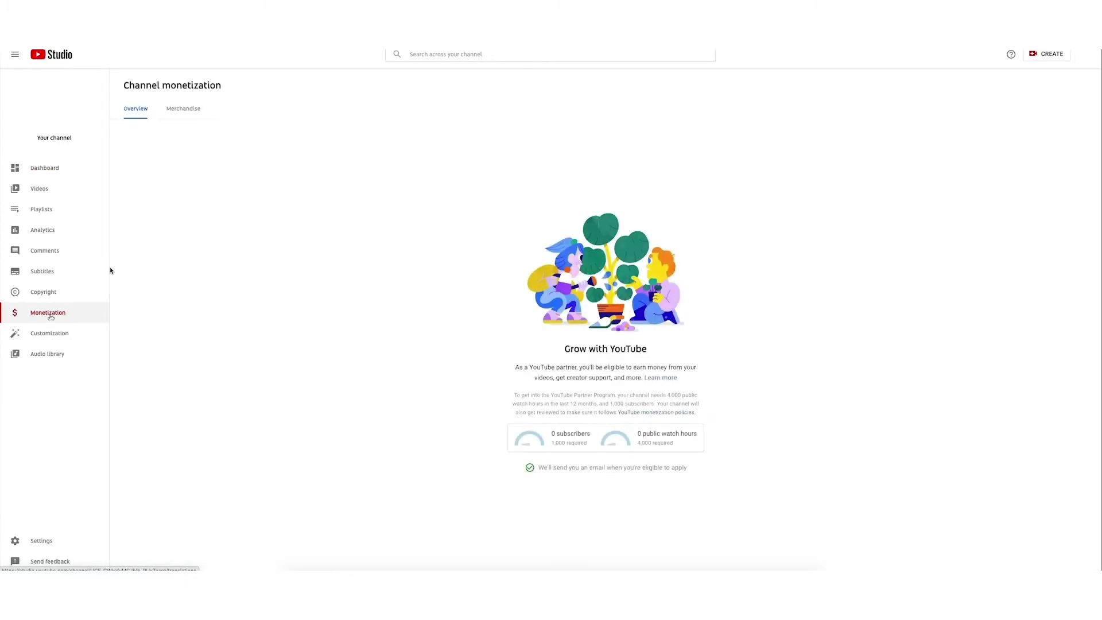
pyautogui.click(184, 109)
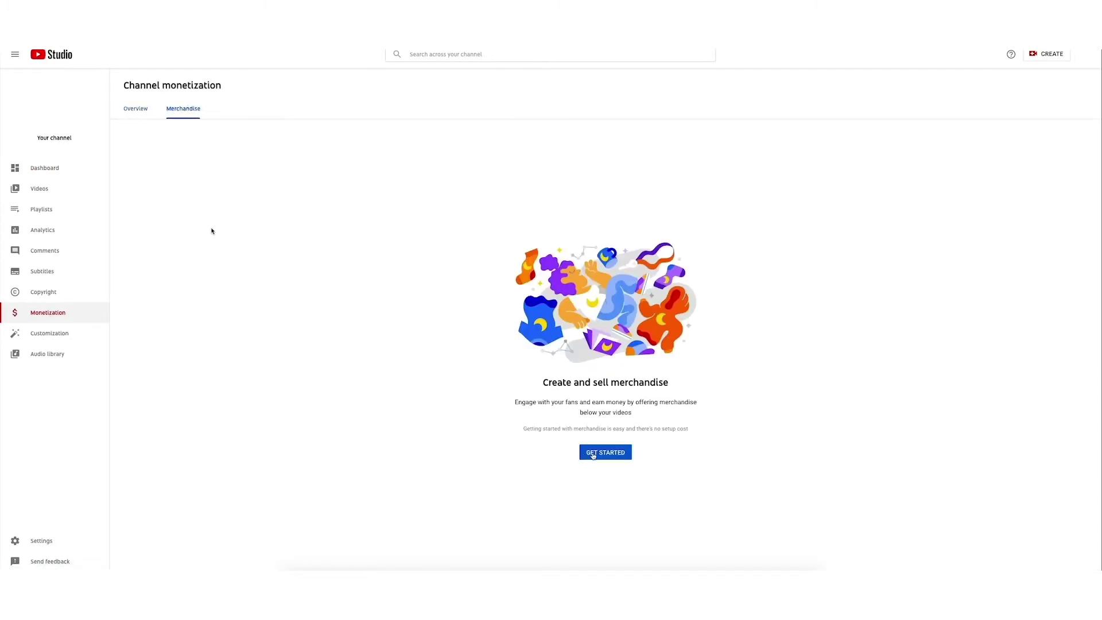
# Step: Choose Spreadshop as the merchandise store and accept its connection terms
pyautogui.click(605, 453)
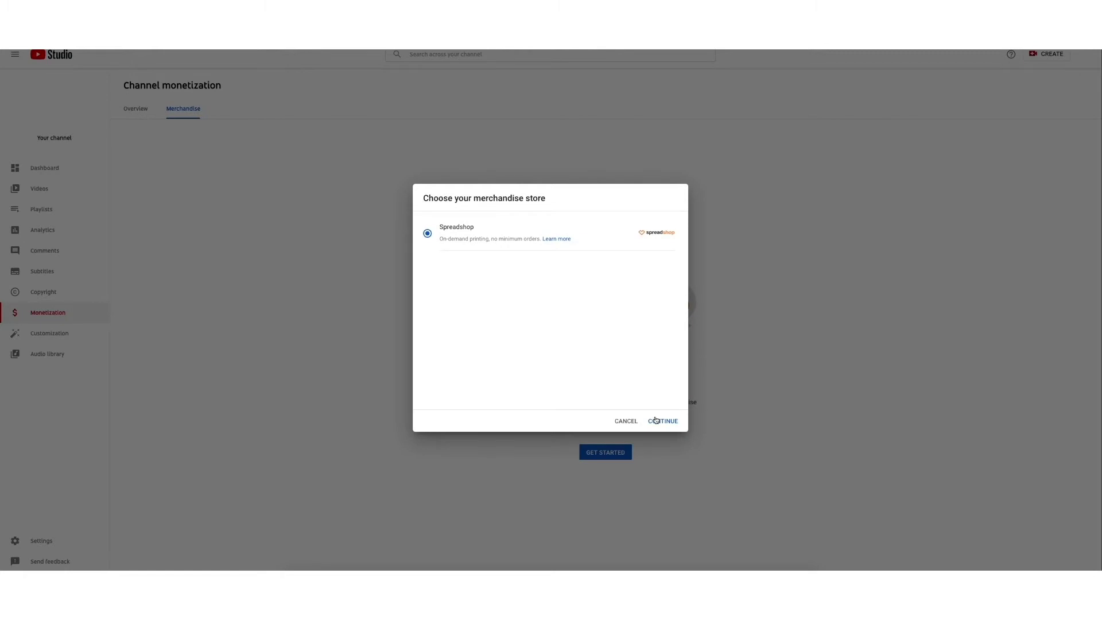
pyautogui.click(662, 421)
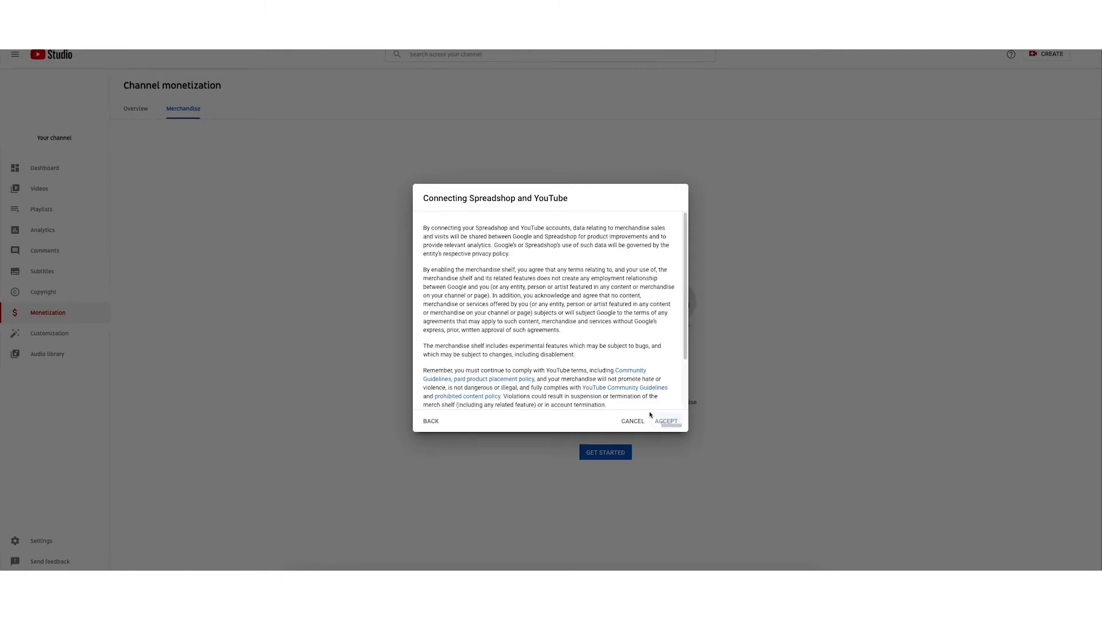
pyautogui.scroll(-5, 548, 356)
pyautogui.click(483, 391)
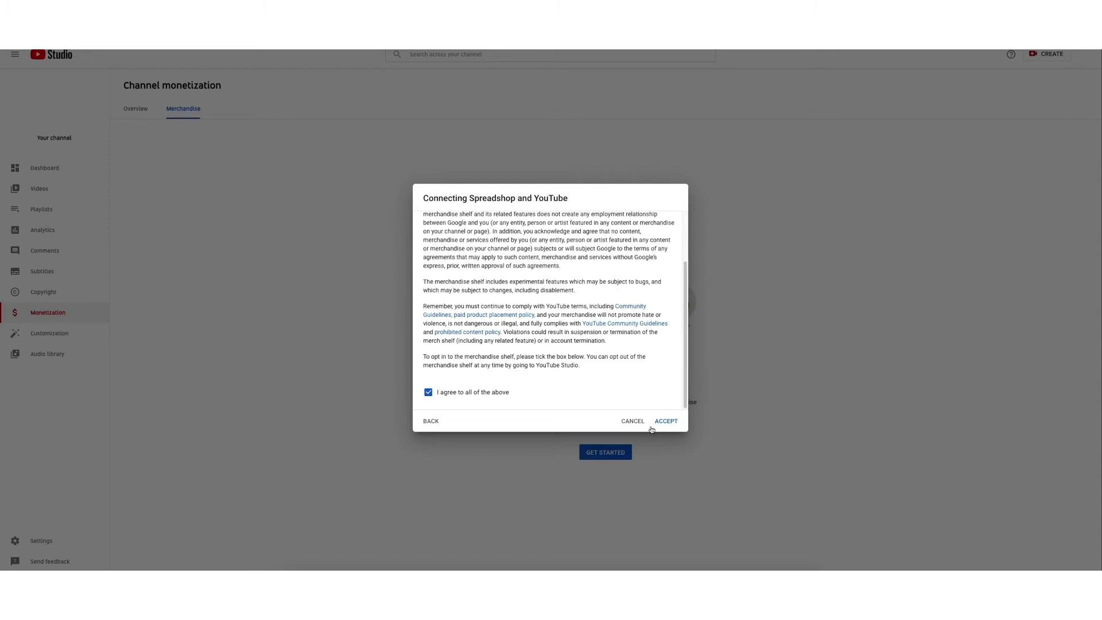
pyautogui.click(662, 422)
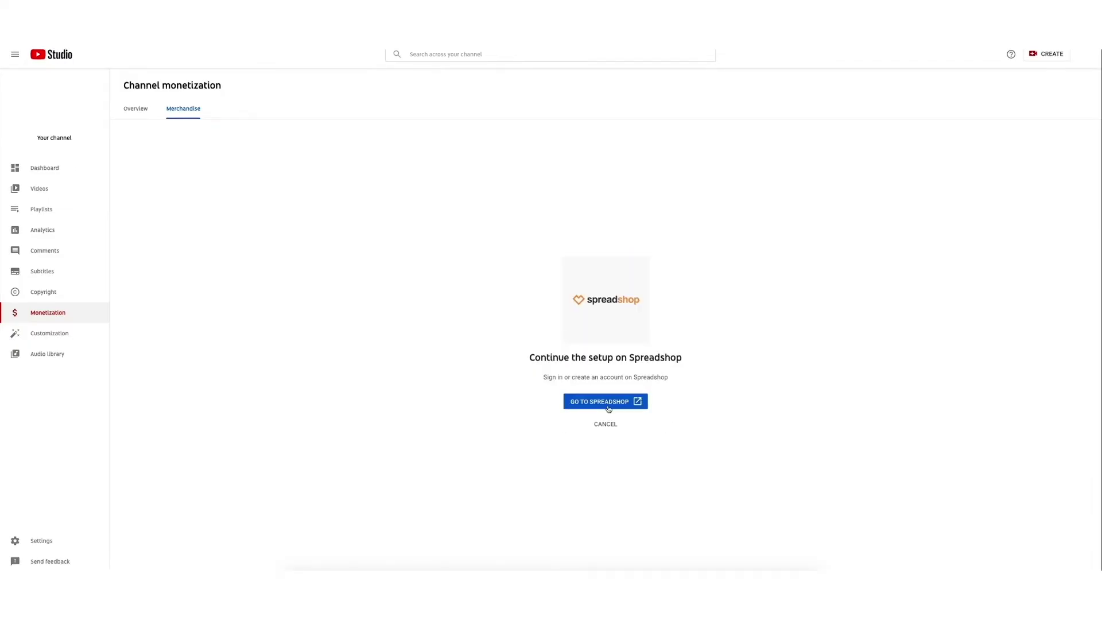
# Step: Start a new Spreadshop account and choose Europe as the followers' region
pyautogui.click(607, 409)
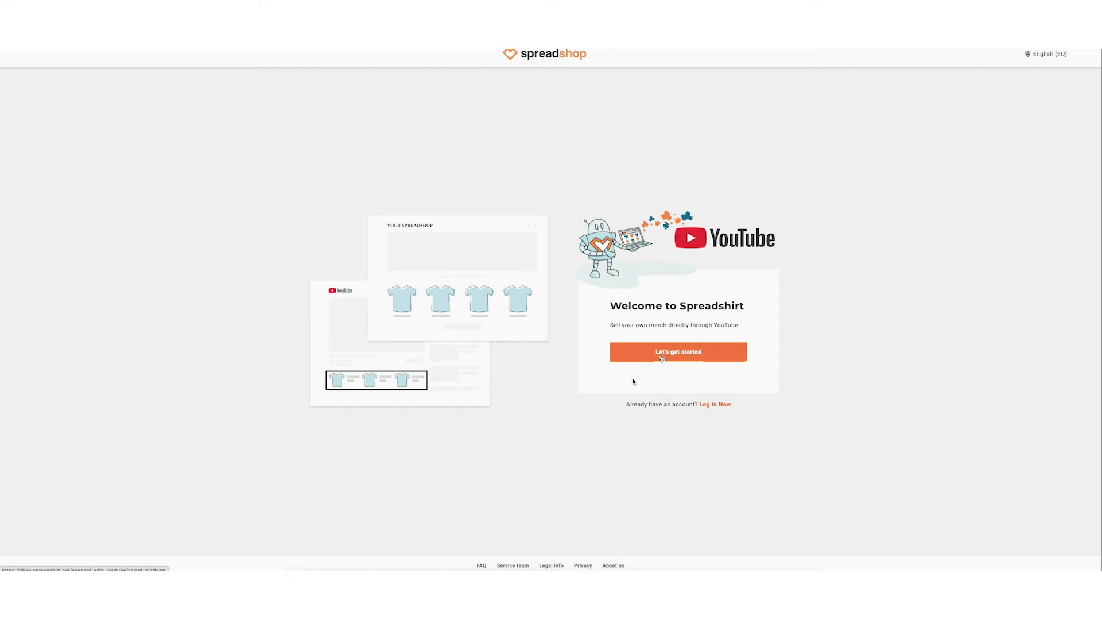
pyautogui.click(662, 353)
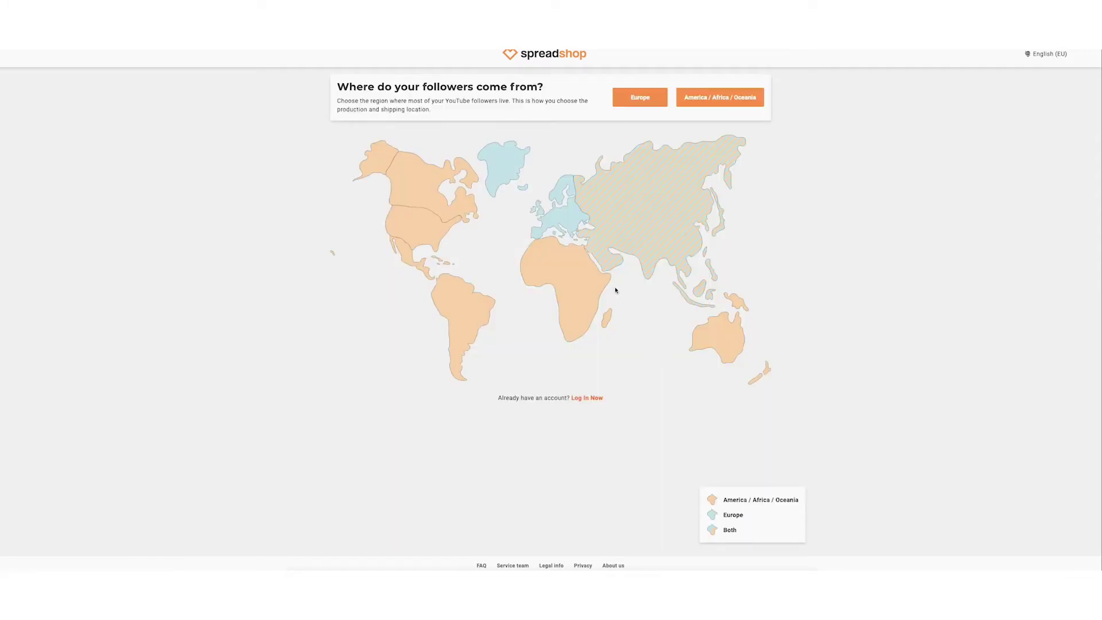
pyautogui.click(563, 219)
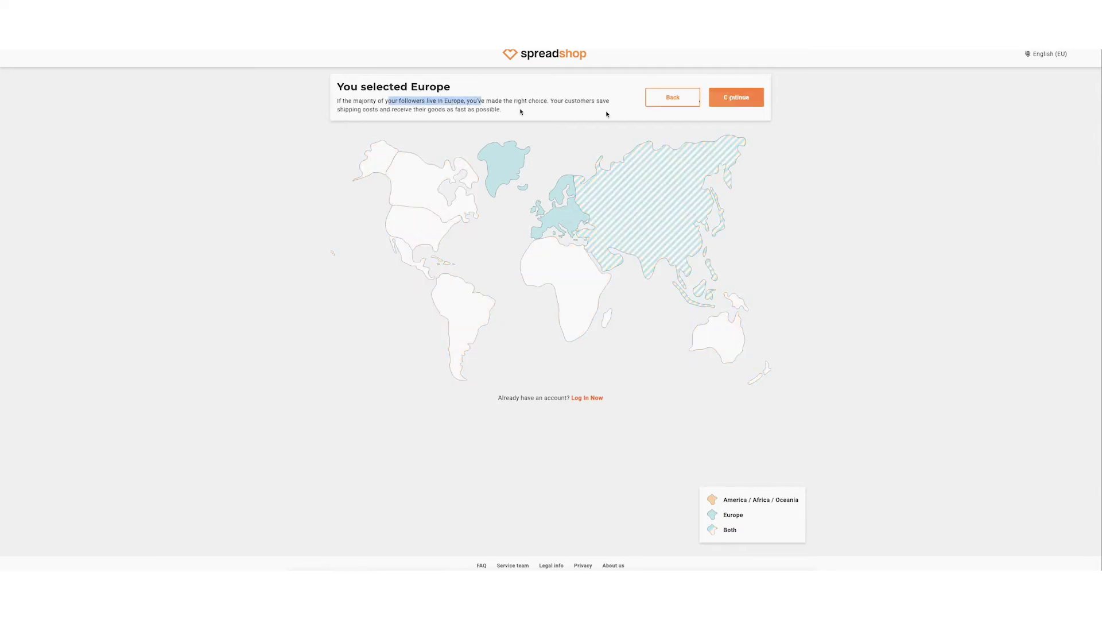
pyautogui.click(730, 99)
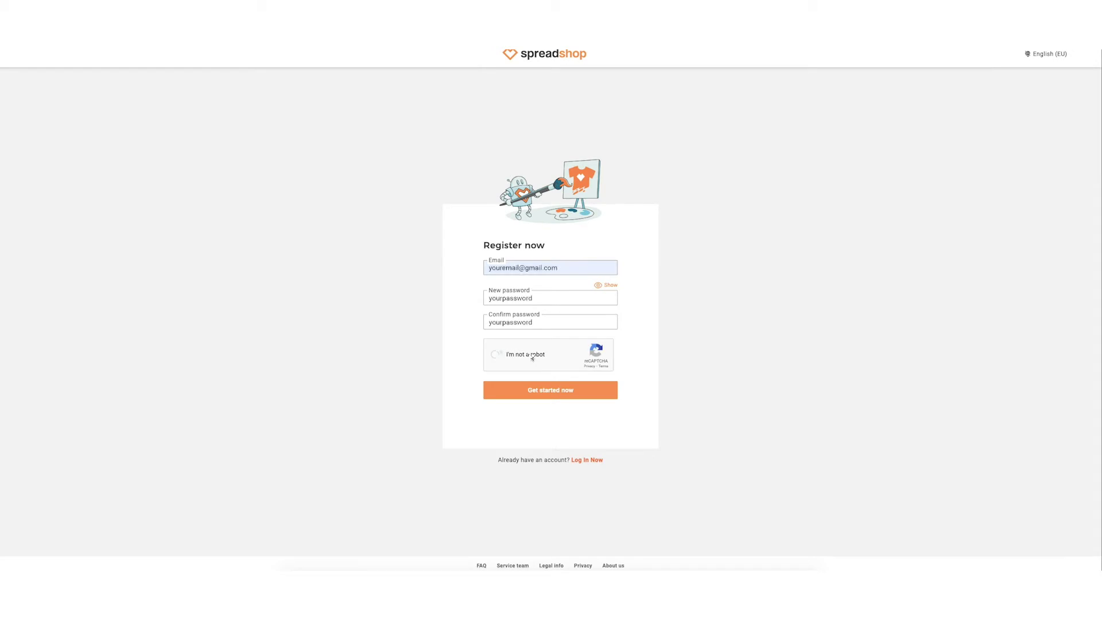
# Step: Submit the registration, sign in with Google, allow Spreadshop access, and launch the shop
pyautogui.click(560, 392)
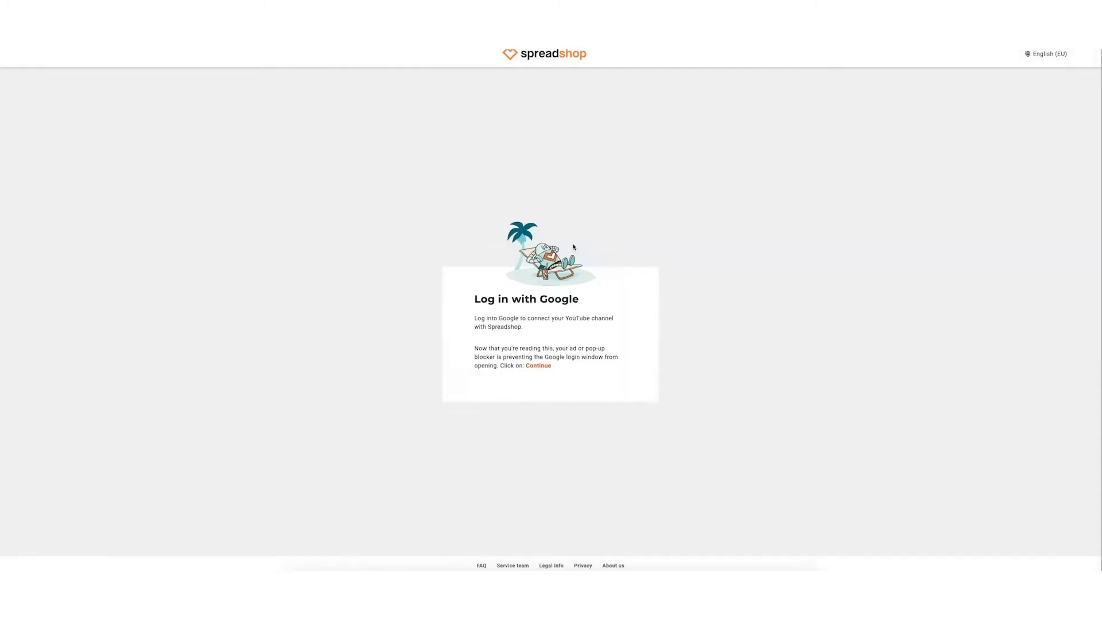
pyautogui.click(539, 365)
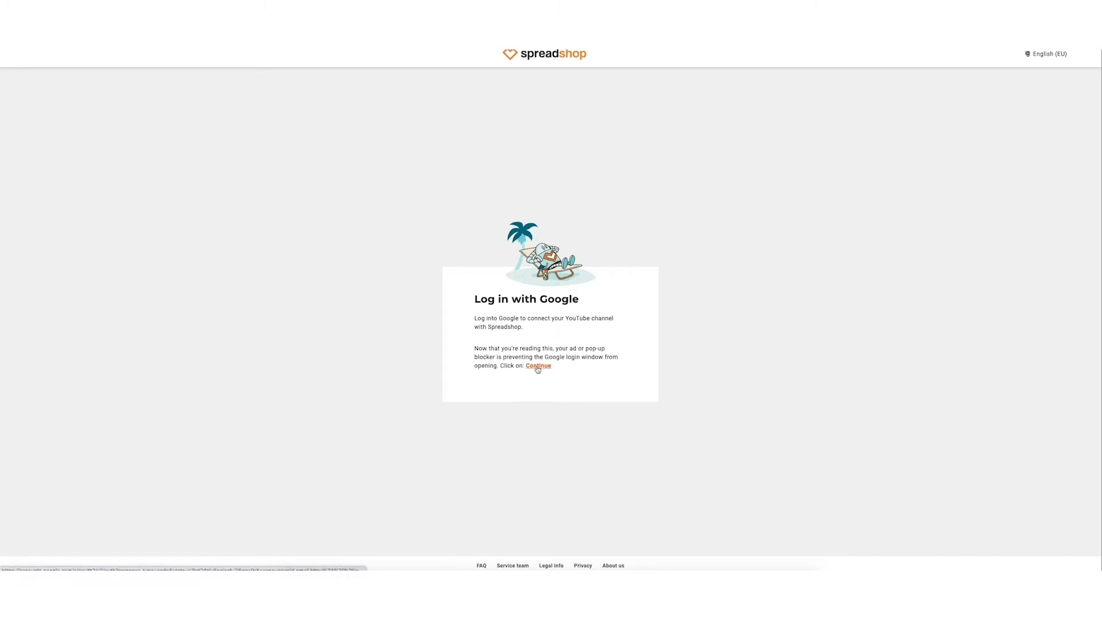
pyautogui.click(192, 204)
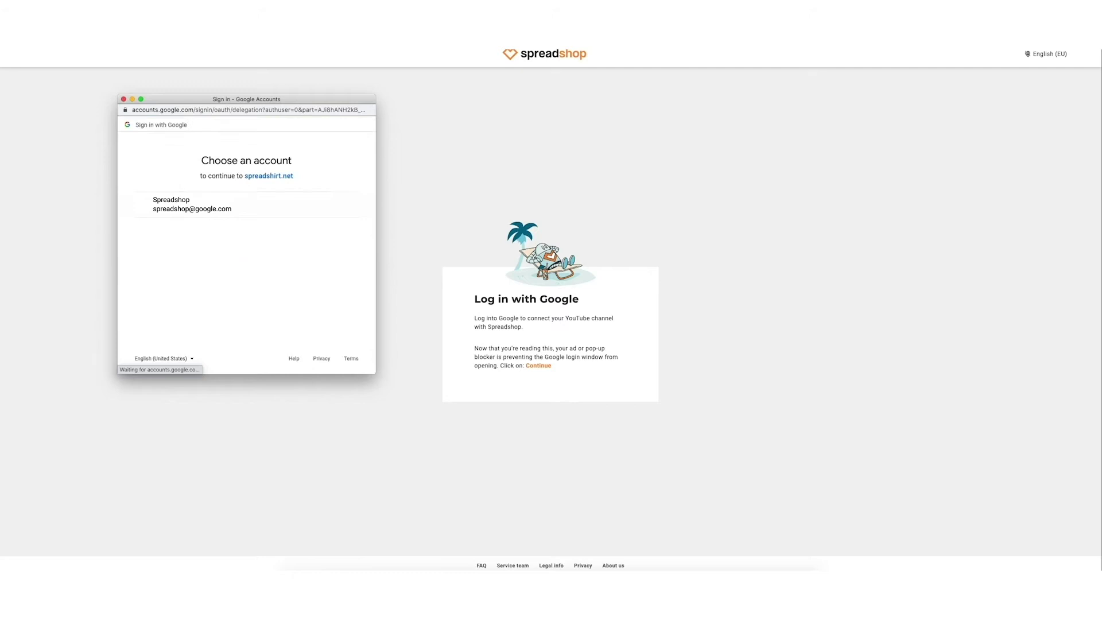
pyautogui.click(329, 318)
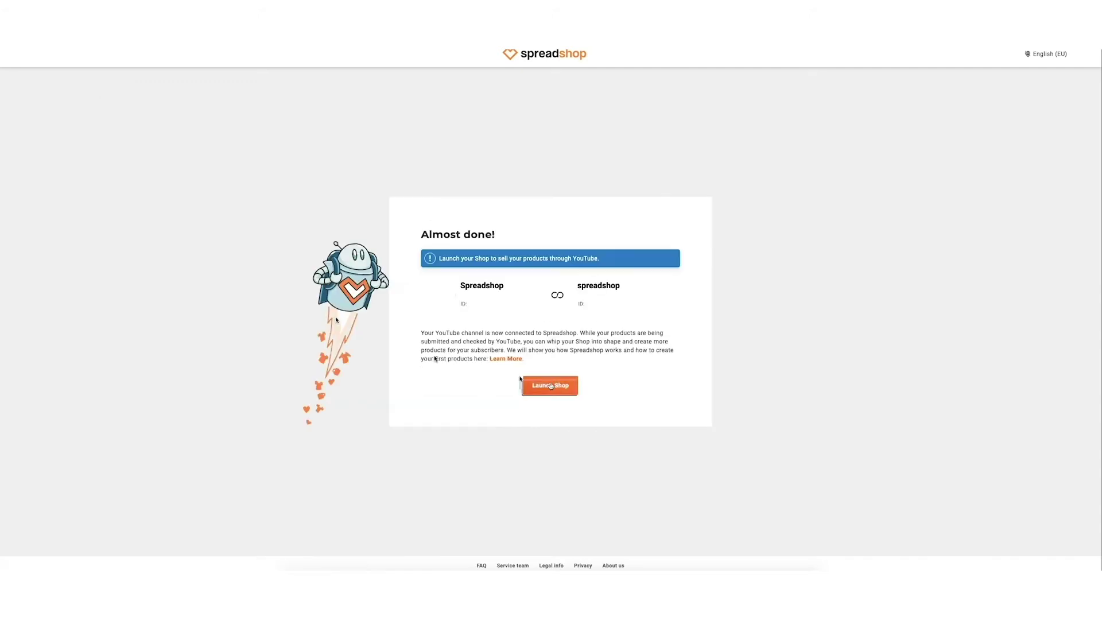
pyautogui.click(552, 386)
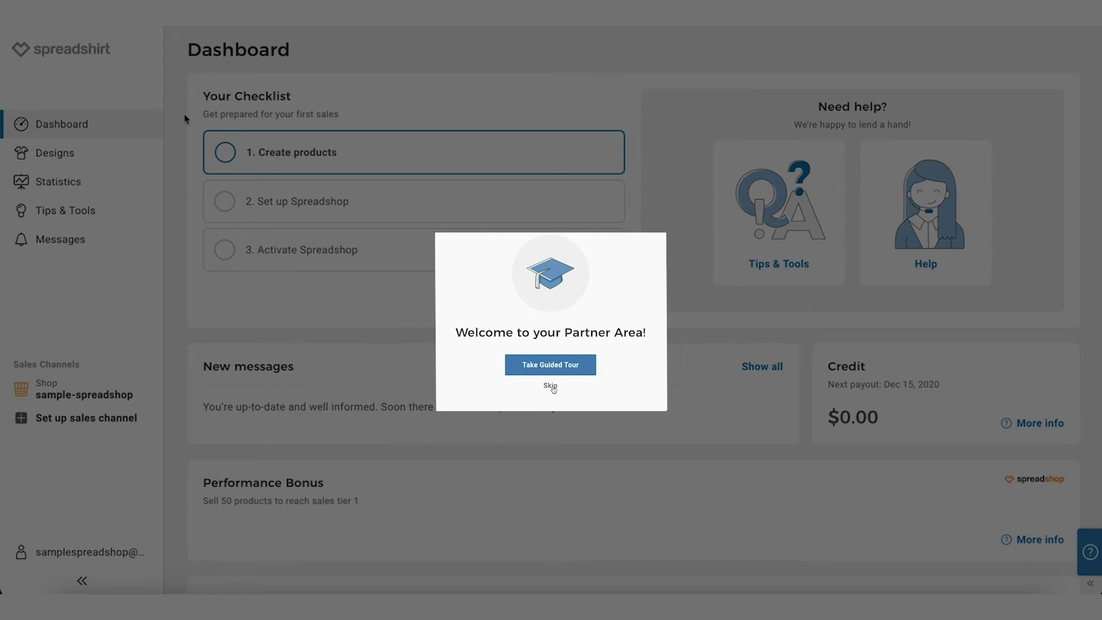
# Step: Dismiss the welcome prompt and upload ShopShow_Logo-01.png to Designs from Finder
pyautogui.click(549, 386)
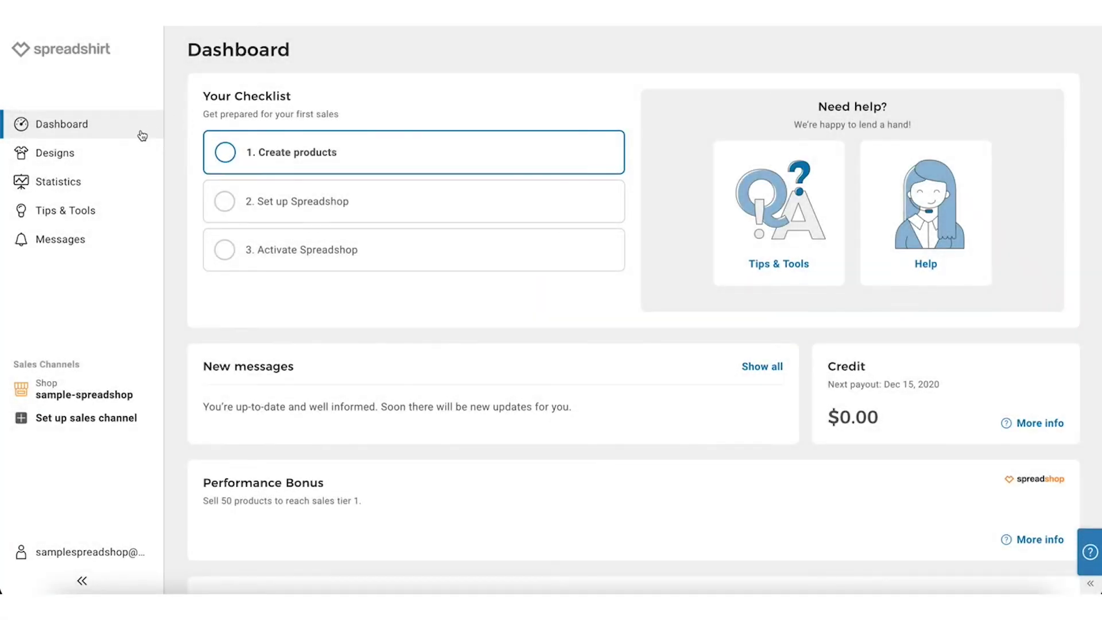
pyautogui.click(84, 155)
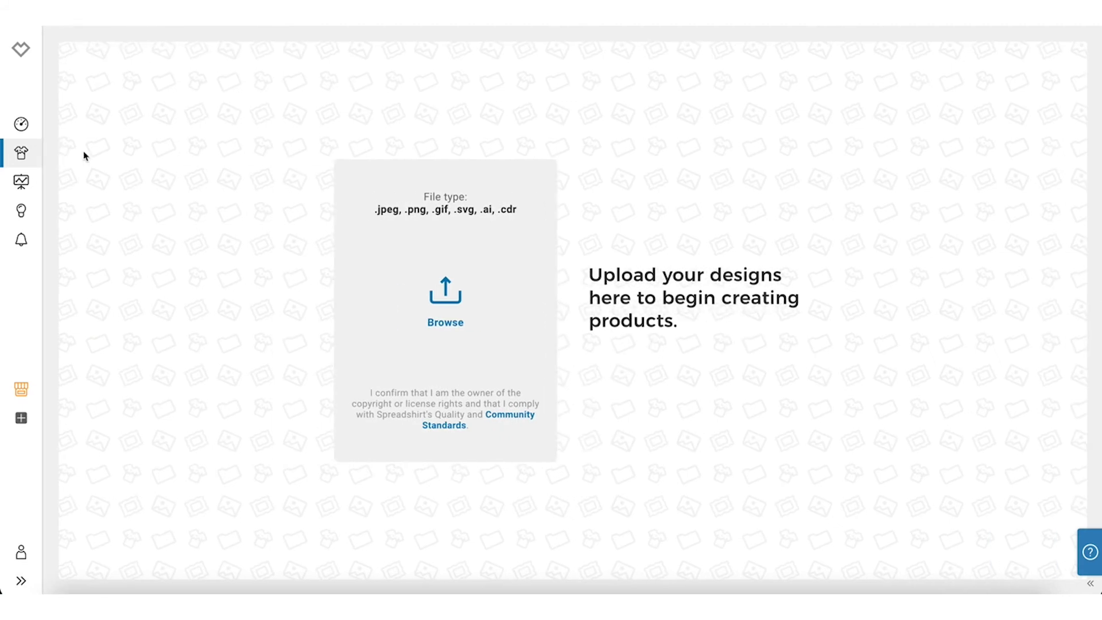
pyautogui.hotkey('ctrl', 'Up')
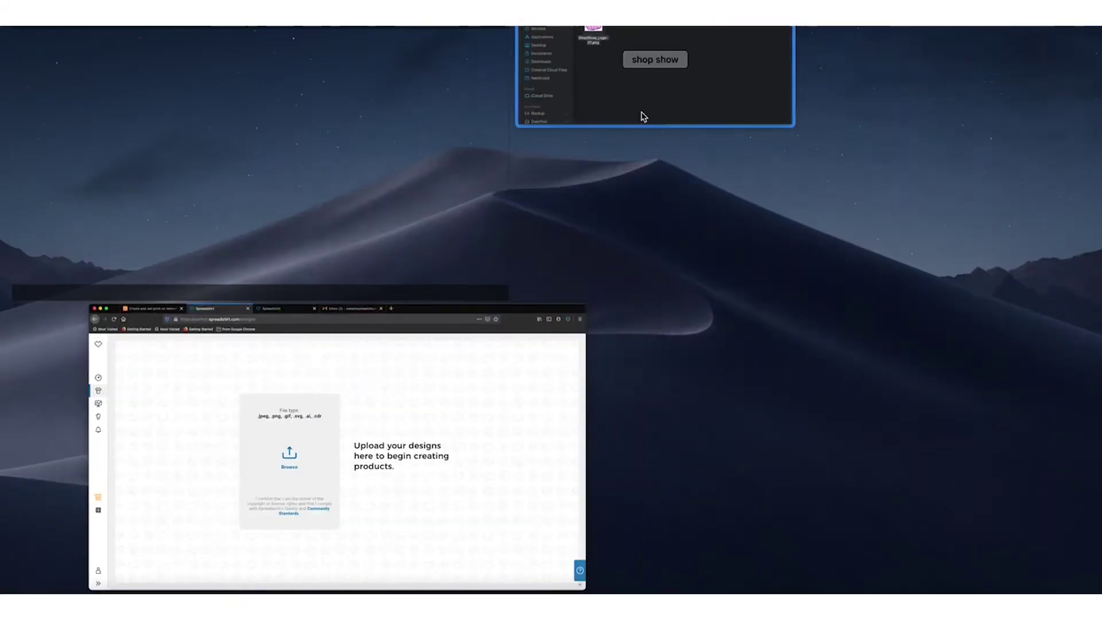
pyautogui.click(642, 111)
pyautogui.moveTo(415, 110)
pyautogui.mouseDown()
pyautogui.moveTo(387, 358)
pyautogui.moveTo(298, 387)
pyautogui.mouseUp()
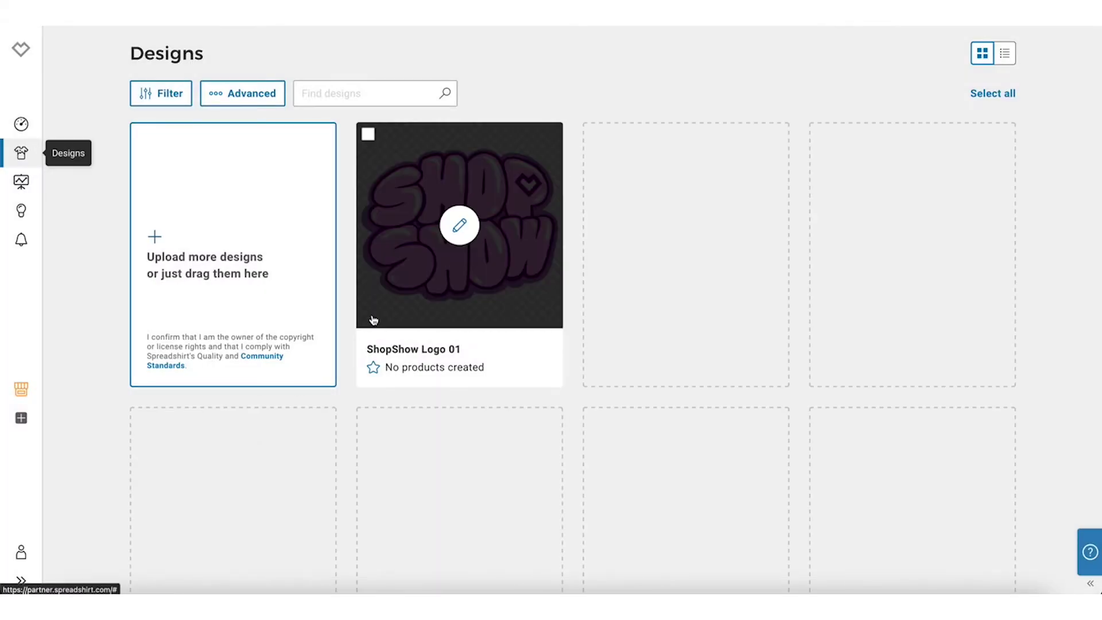
# Step: Shrink the ShopShow logo to 66% on the Men's T-Shirt and apply it to all products
pyautogui.click(466, 261)
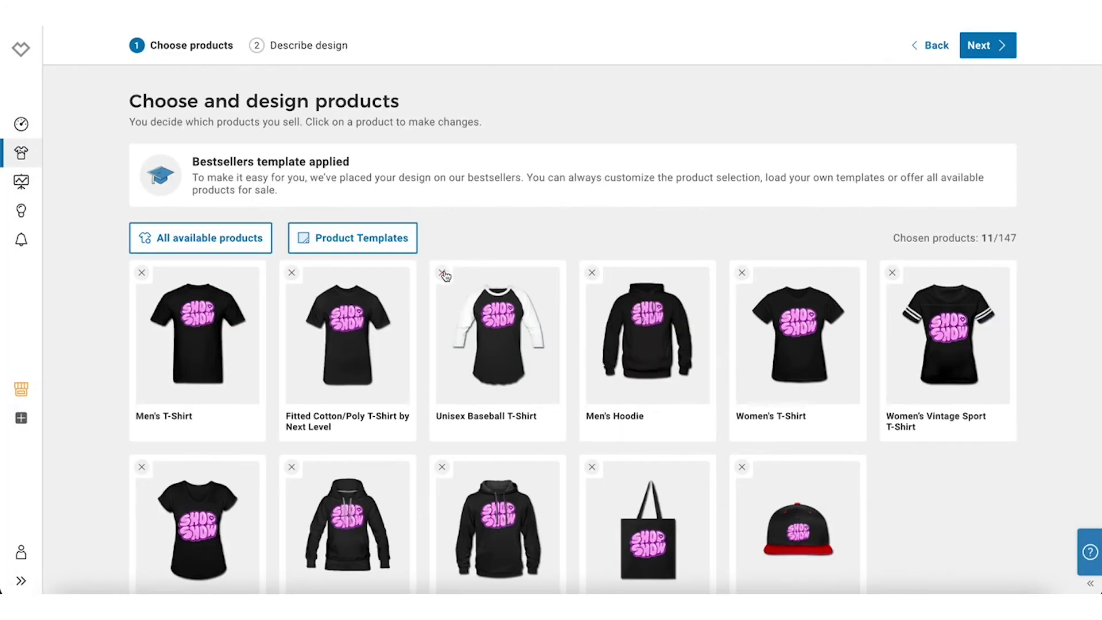
pyautogui.click(193, 330)
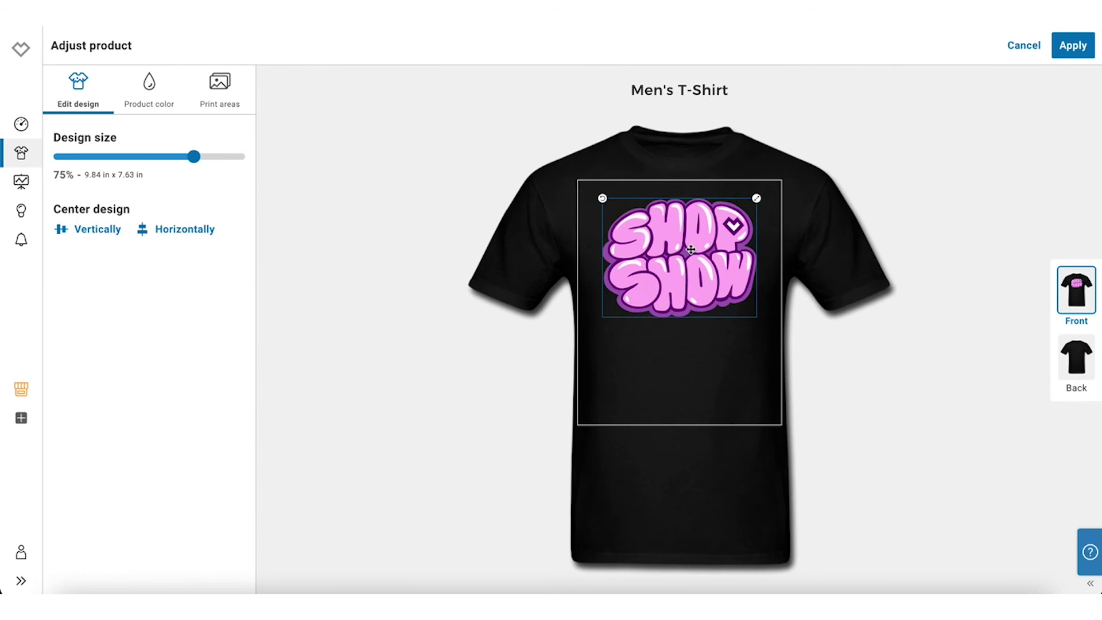
pyautogui.scroll(-2, 680, 260)
pyautogui.moveTo(680, 260); pyautogui.dragTo(688, 258)
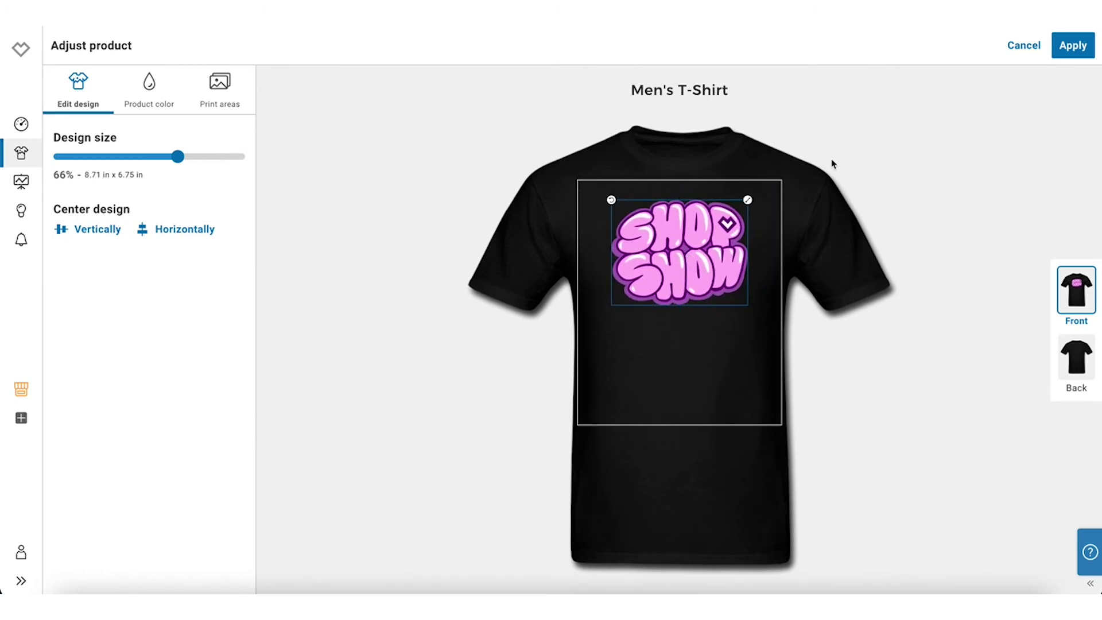
pyautogui.click(1073, 44)
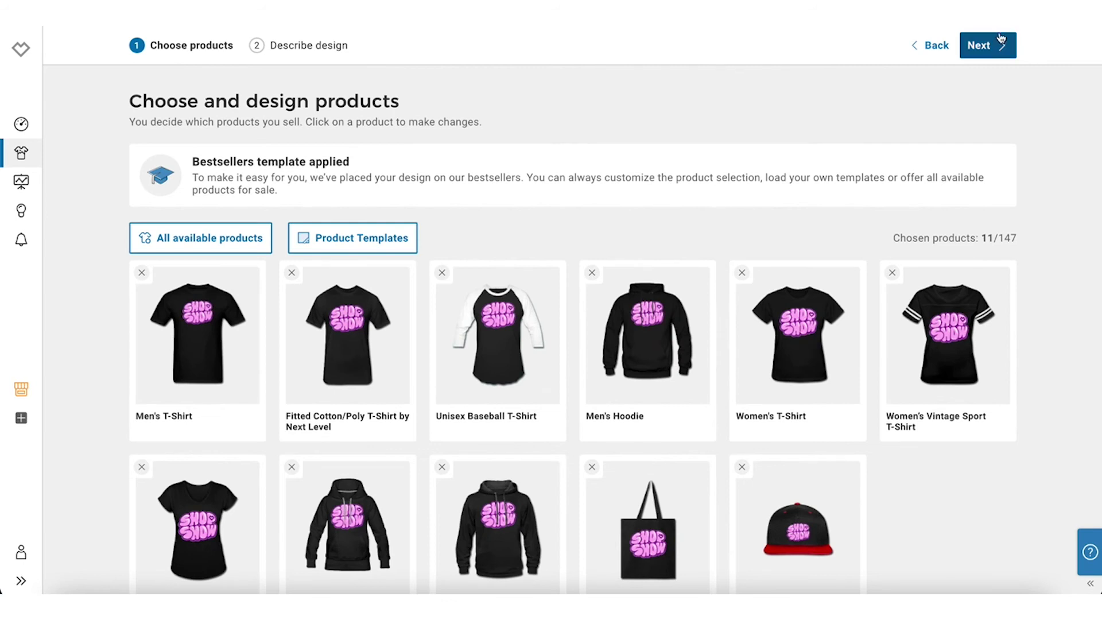
pyautogui.click(982, 44)
# Step: Name the design ShopShow, add a description and tags logo, typography, shop, show, then create
pyautogui.press('BackSpace')
pyautogui.press('BackSpace')
pyautogui.press('BackSpace')
pyautogui.press('Tab')
pyautogui.write('Lea')
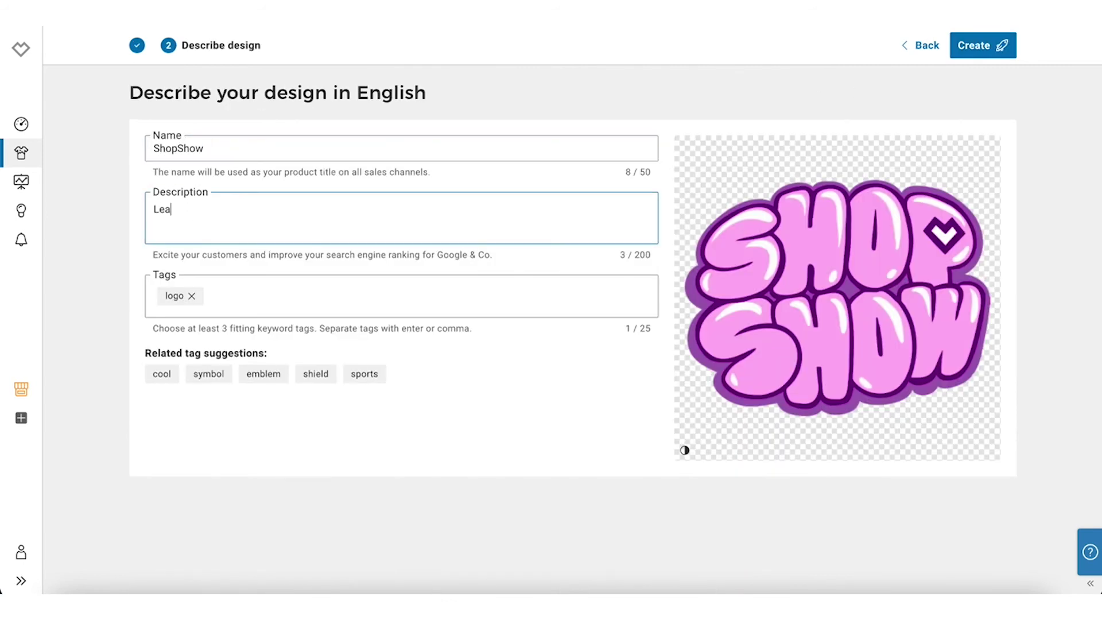
pyautogui.write('rn more about our shop owners and t')
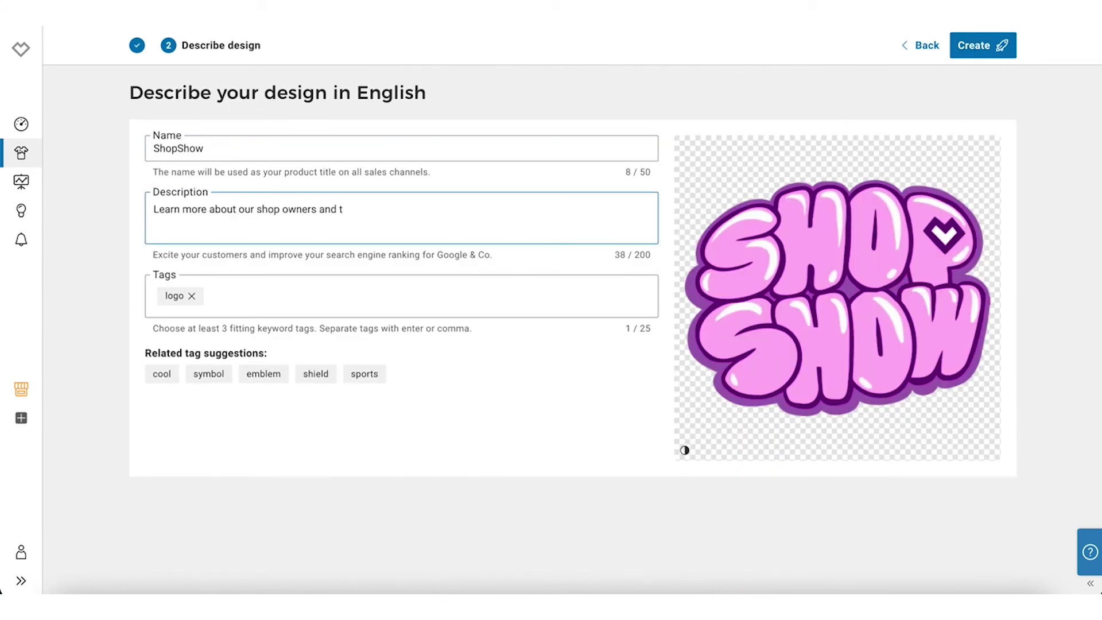
pyautogui.write('he best tips and tricks')
pyautogui.press('Tab')
pyautogui.write('typography')
pyautogui.press('Return')
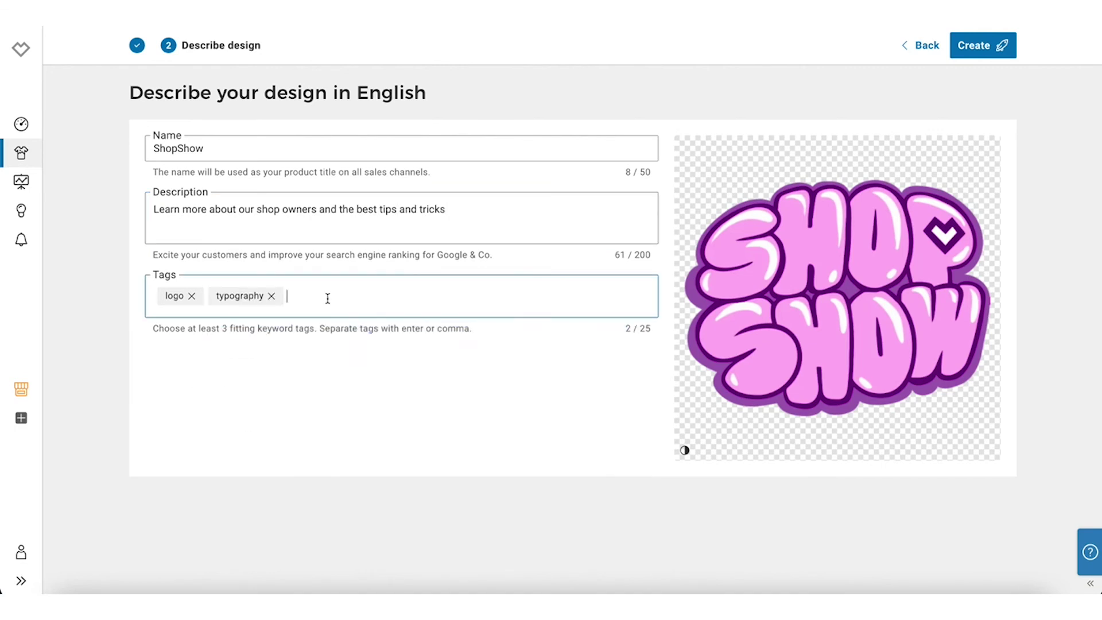
pyautogui.write('shop')
pyautogui.press('Return')
pyautogui.write('show')
pyautogui.press('Return')
pyautogui.click(990, 48)
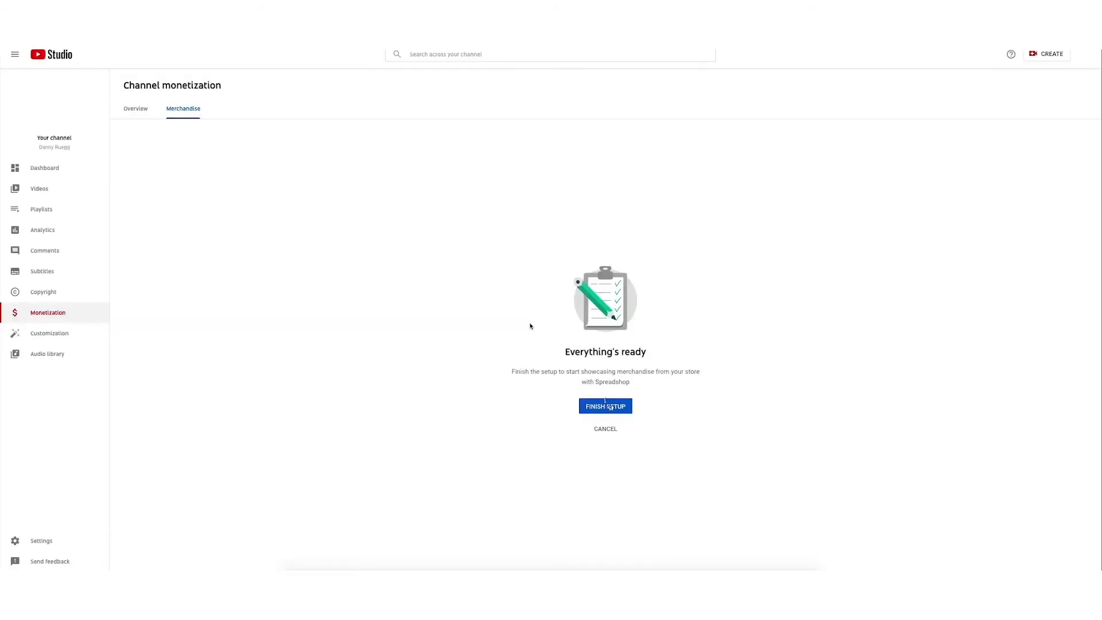
# Step: Finish the Spreadshop store setup, then browse the Tips card and check the no-merchandise status
pyautogui.click(610, 407)
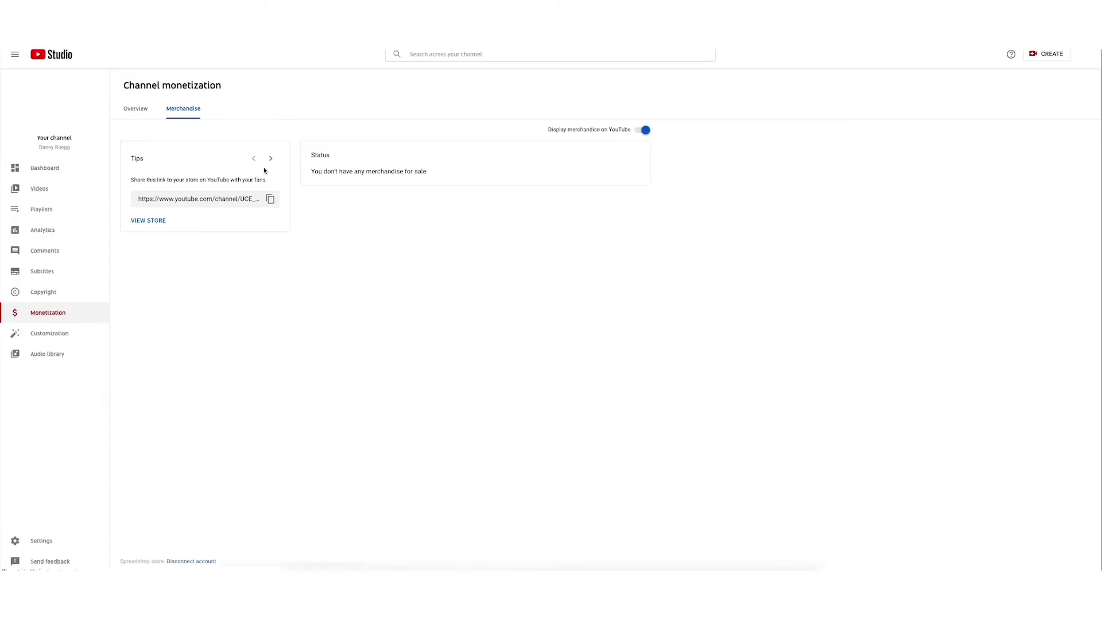
pyautogui.click(270, 159)
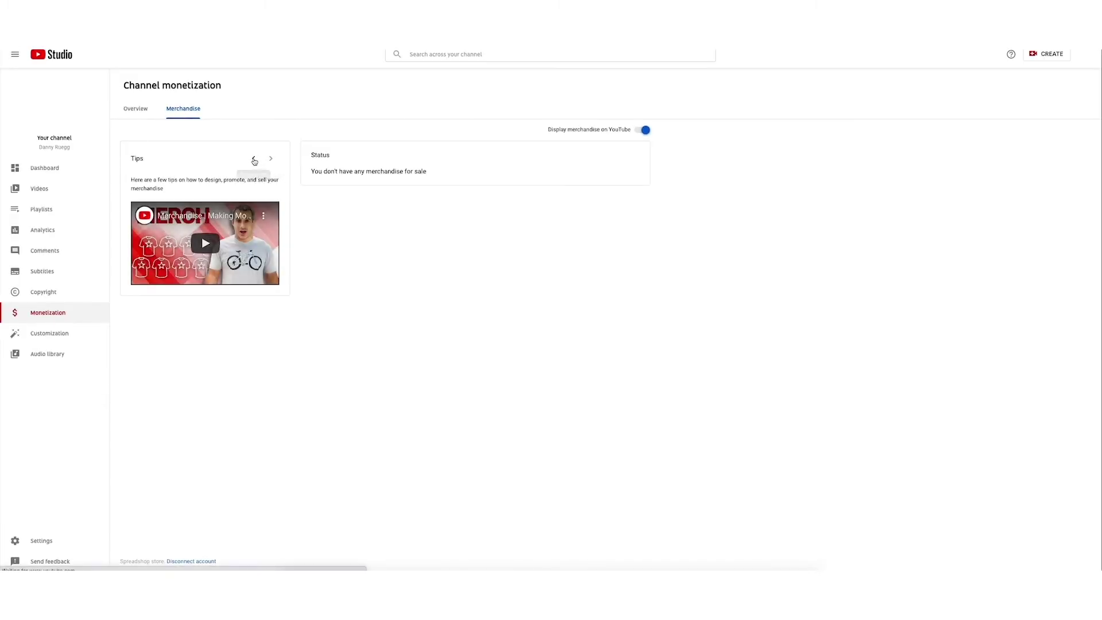
pyautogui.click(253, 158)
pyautogui.moveTo(312, 171); pyautogui.dragTo(368, 177)
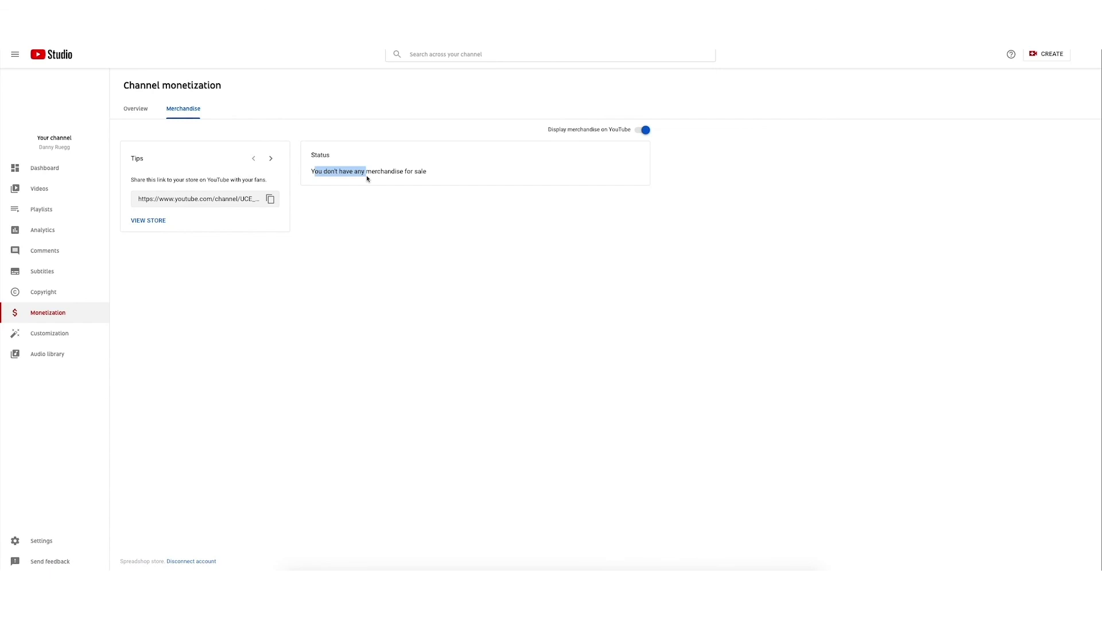
pyautogui.click(367, 177)
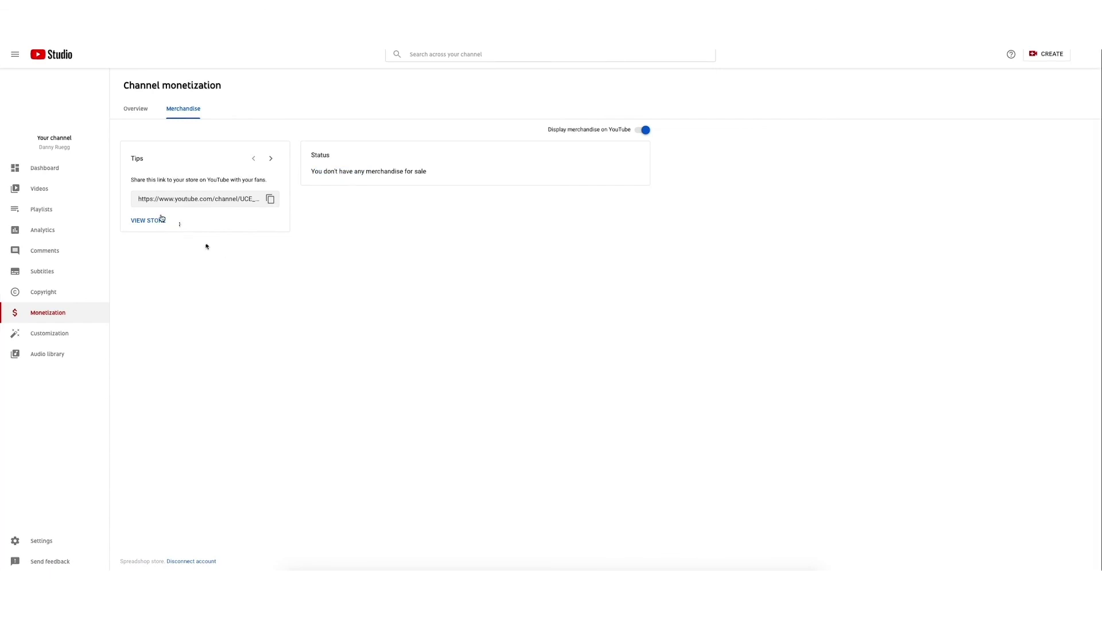